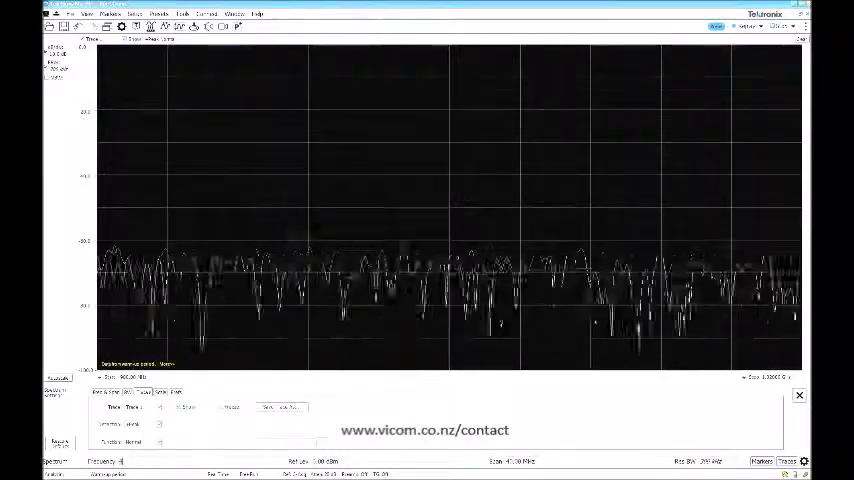
Step: Set Ref Level to -50 dBm and span to 1 MHz, and place a marker on the 400 MHz peak
{"action": "left_click", "coordinate": [128, 461]}
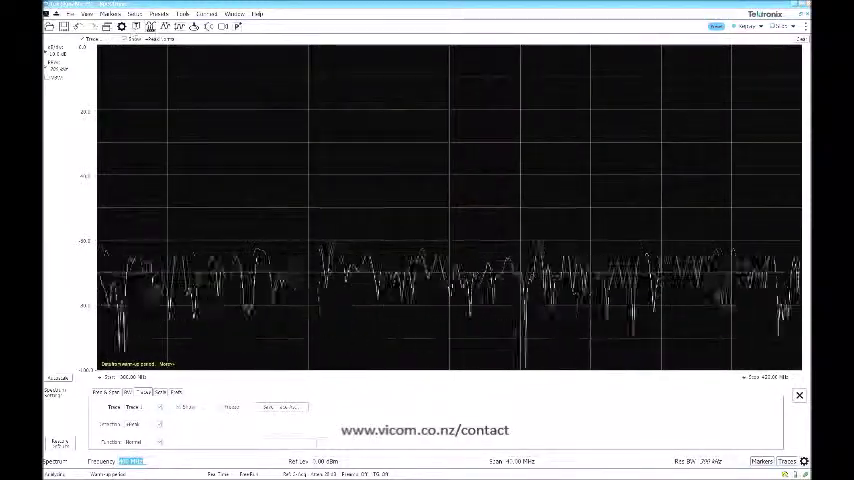
{"action": "left_click", "coordinate": [192, 27]}
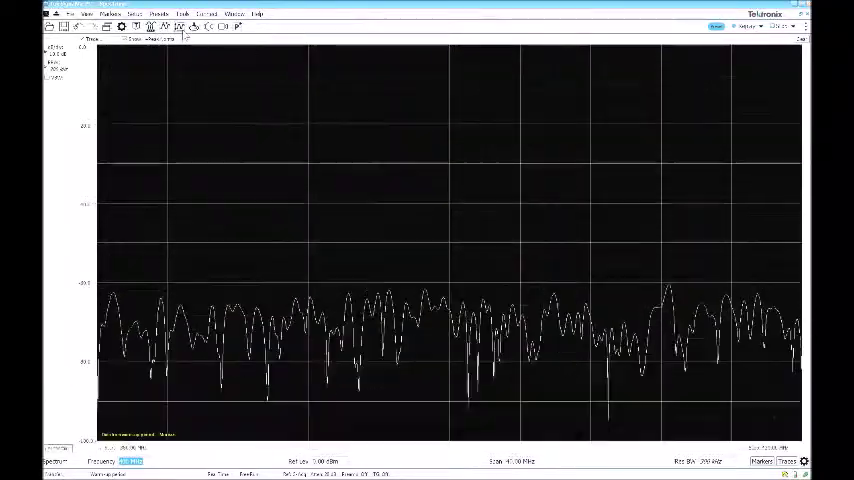
{"action": "left_click", "coordinate": [193, 27]}
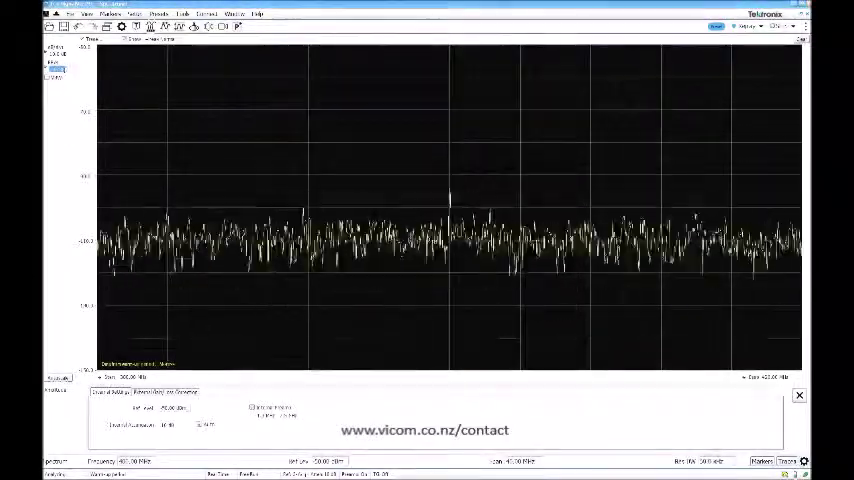
{"action": "right_click", "coordinate": [376, 131]}
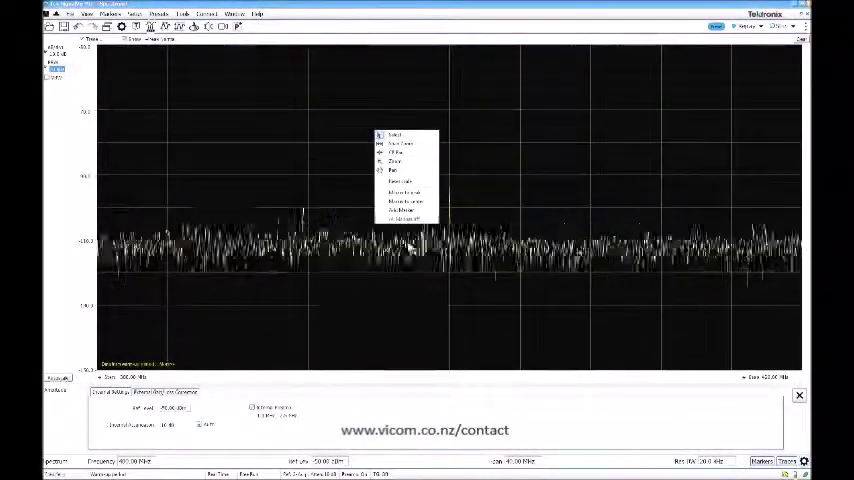
{"action": "left_click", "coordinate": [403, 209]}
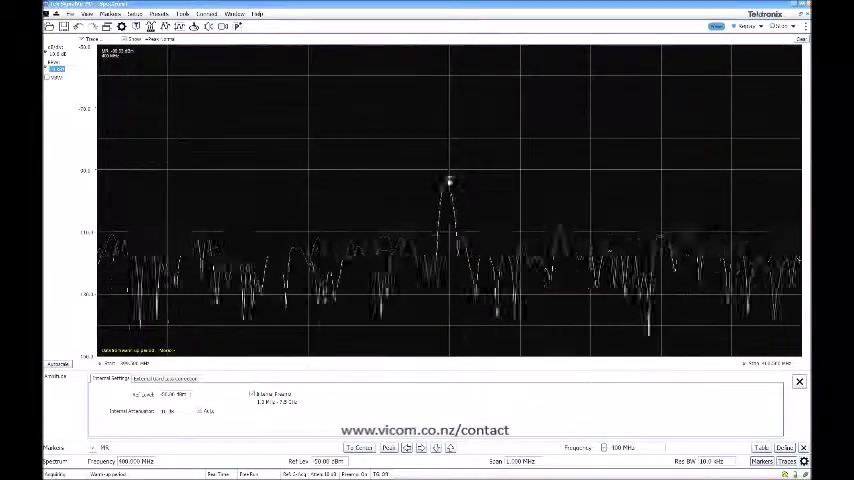
Step: Add the DPX display from the Select Displays window (Ctrl+D) and confirm the selection
{"action": "key", "text": "ctrl+d"}
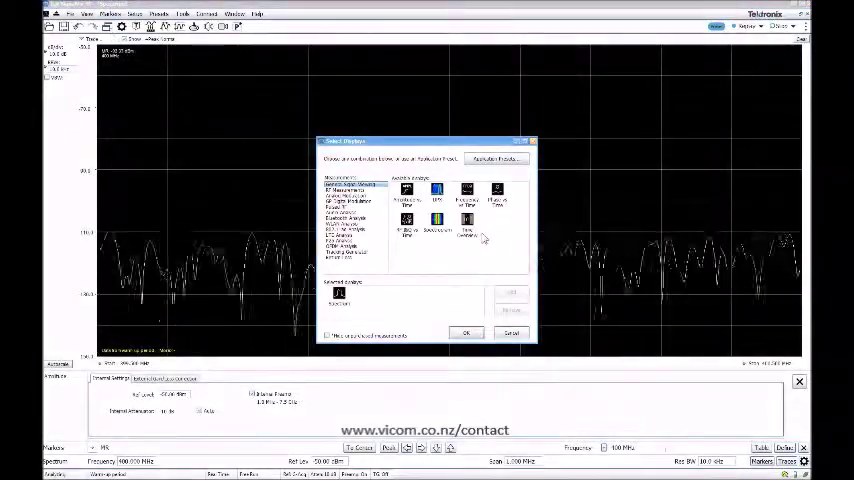
{"action": "double_click", "coordinate": [437, 192]}
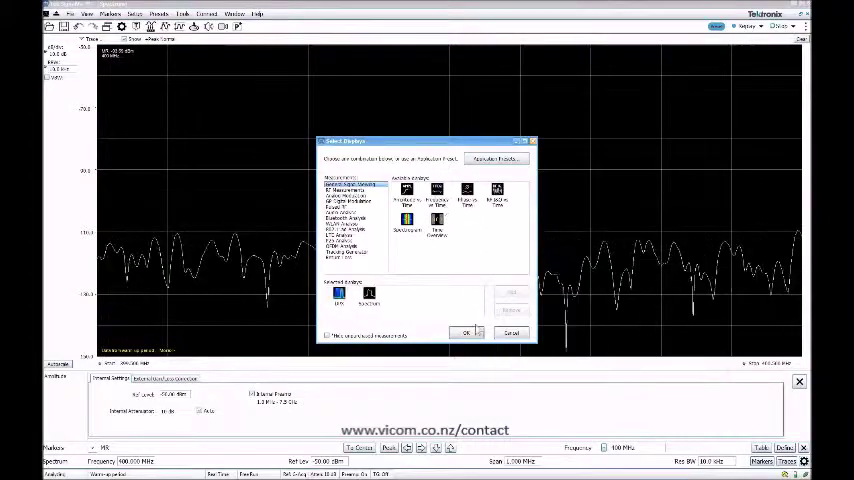
{"action": "left_click", "coordinate": [466, 333]}
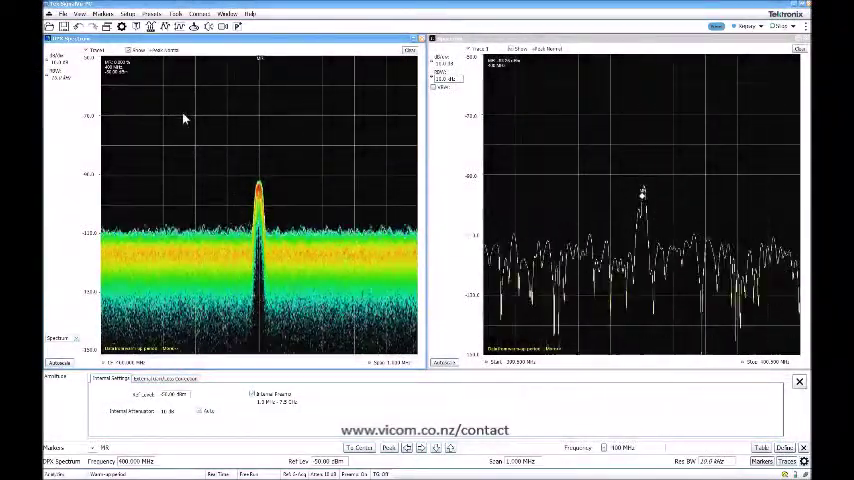
Step: Open the DPX Prefs settings and select Trace 2 (Max Hold) in the spectrum and DPX displays
{"action": "left_click", "coordinate": [240, 379]}
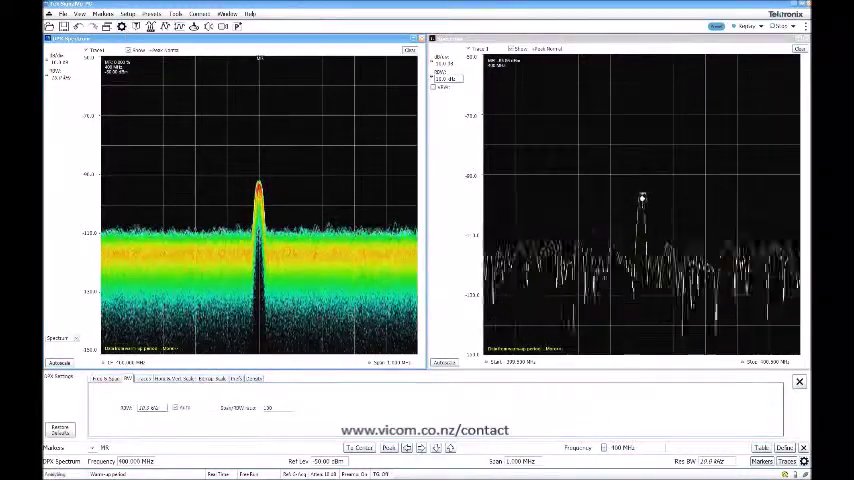
{"action": "left_click", "coordinate": [240, 379]}
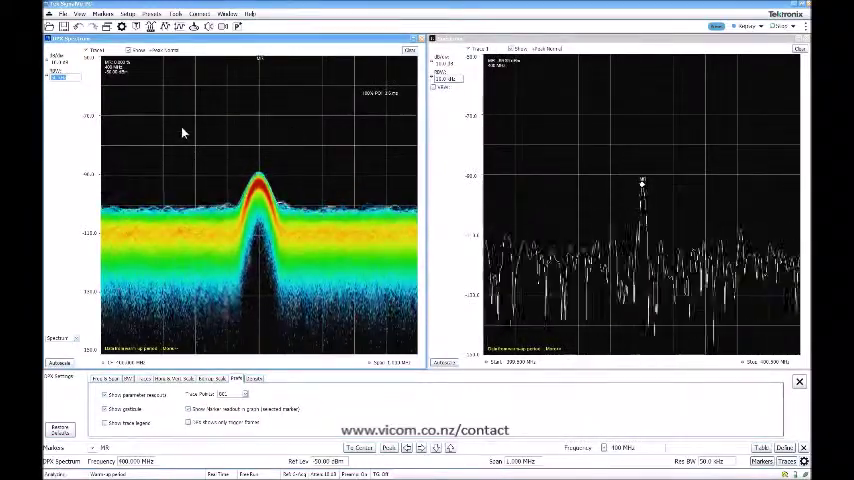
{"action": "left_click", "coordinate": [478, 49]}
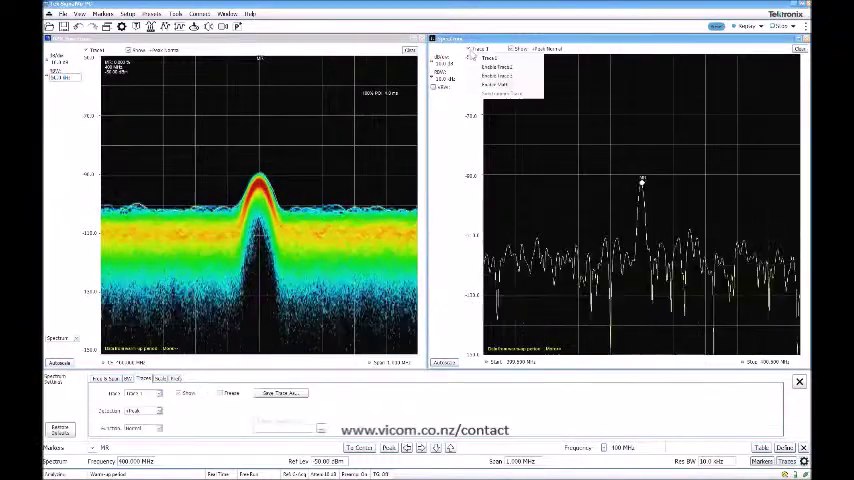
{"action": "left_click", "coordinate": [496, 66]}
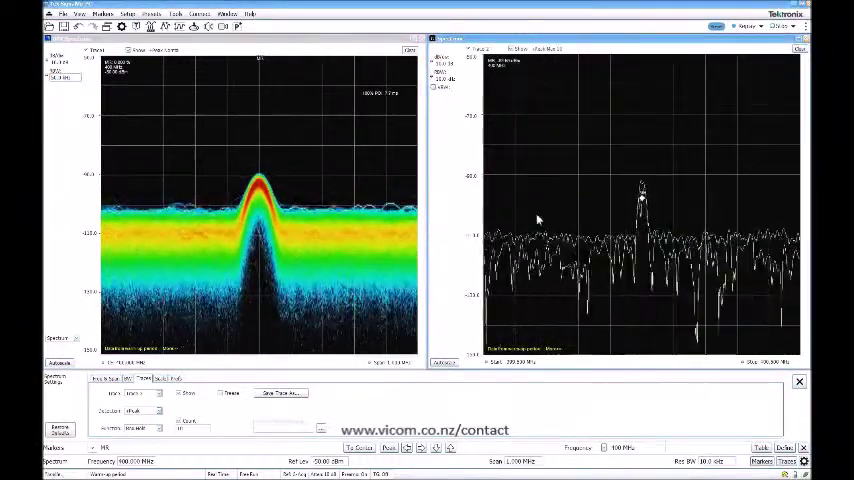
{"action": "left_click", "coordinate": [87, 55]}
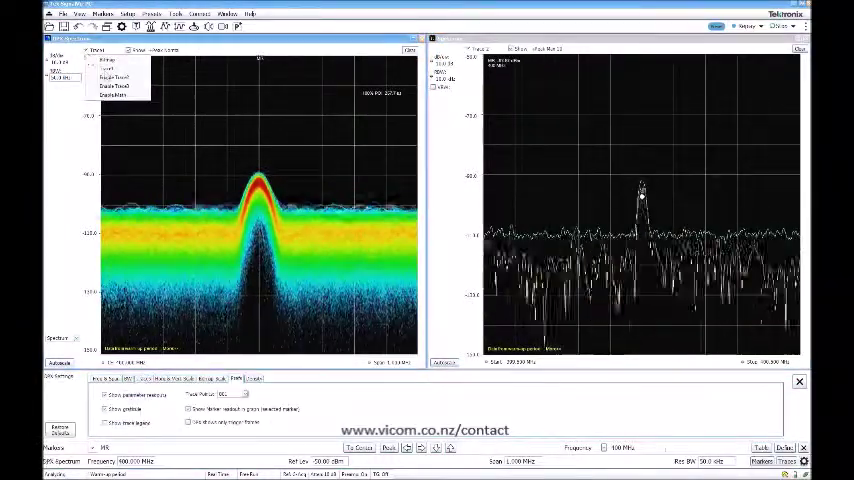
{"action": "left_click", "coordinate": [80, 62]}
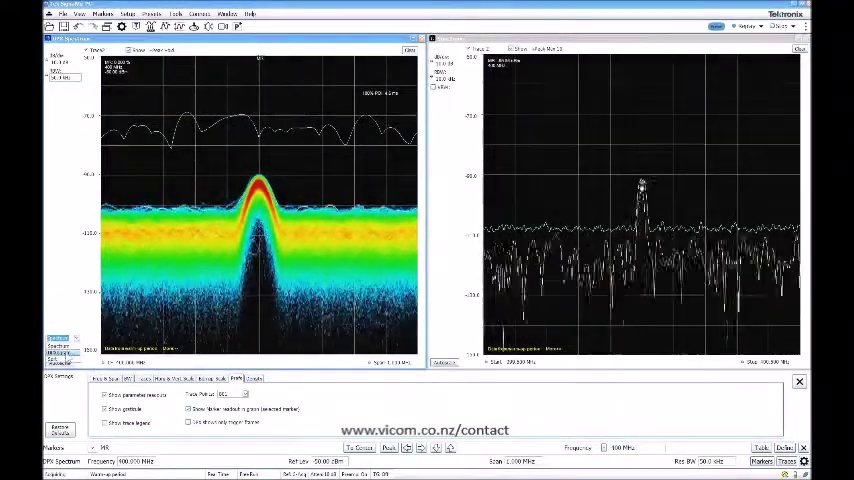
Step: Switch the left display to DPXogram and open its Amplitude Scale settings
{"action": "left_click", "coordinate": [58, 338]}
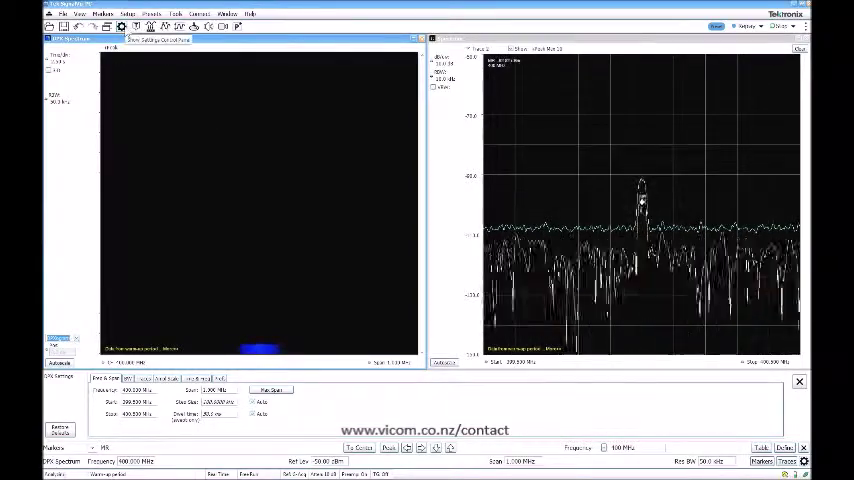
{"action": "left_click", "coordinate": [168, 378]}
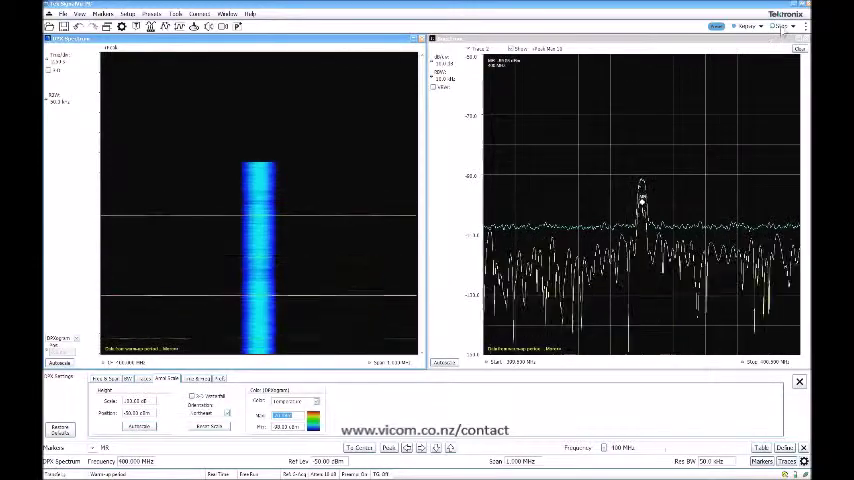
Step: Add a spectrogram marker, re-centre on its frequency, and step the centre frequency up
{"action": "right_click", "coordinate": [279, 225]}
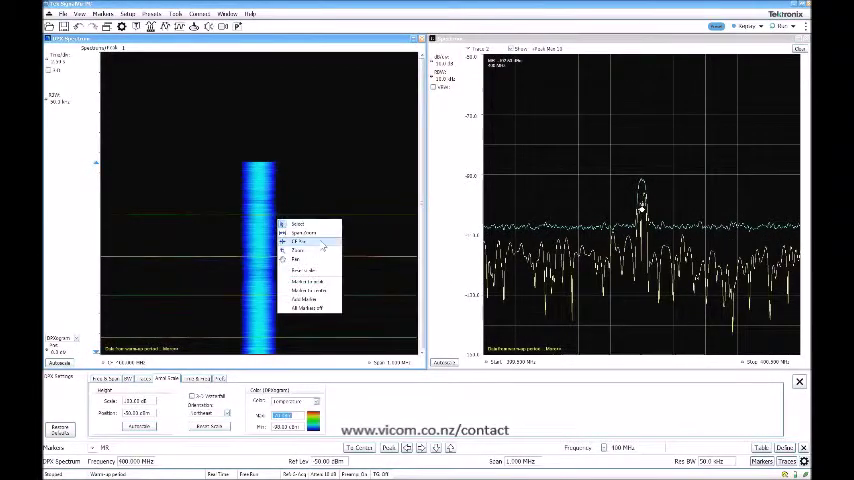
{"action": "left_click", "coordinate": [323, 299]}
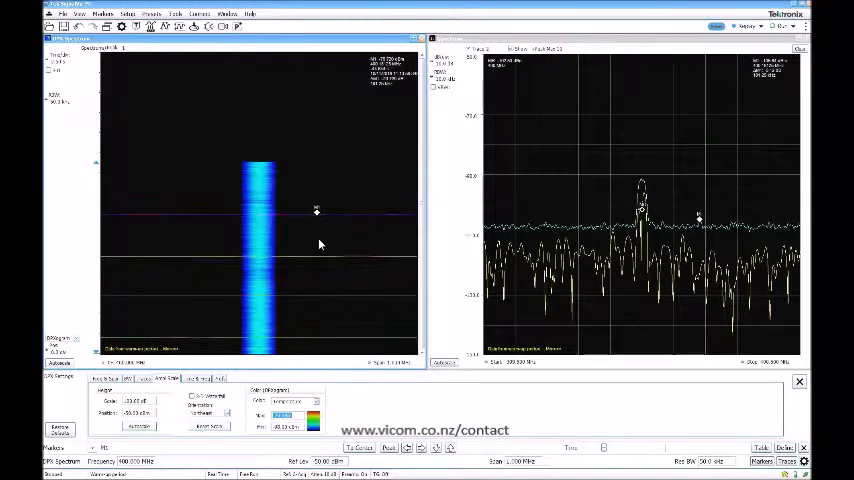
{"action": "right_click", "coordinate": [320, 243]}
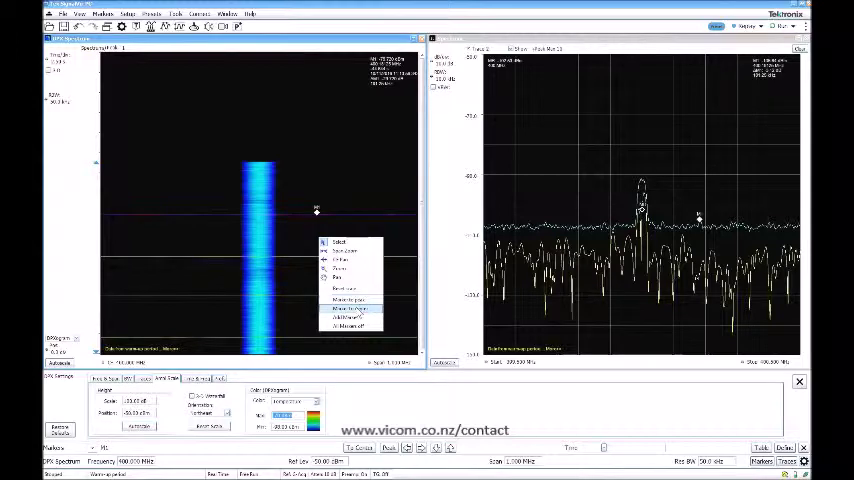
{"action": "left_click", "coordinate": [347, 308]}
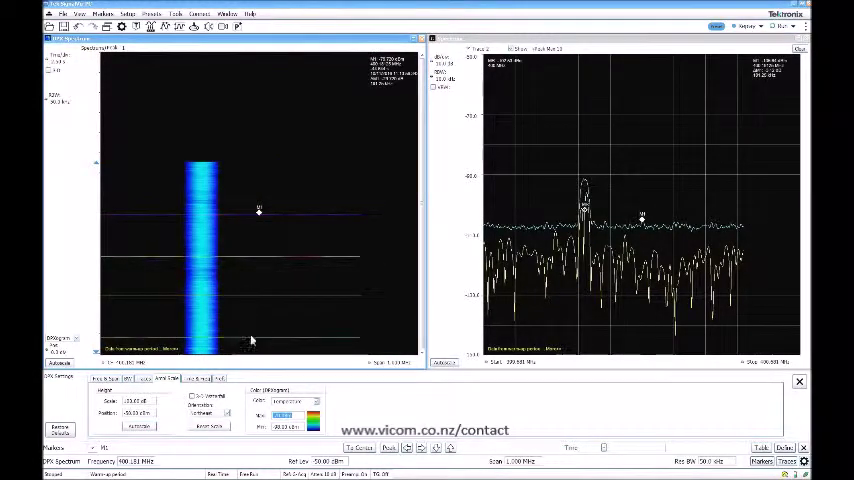
{"action": "left_click", "coordinate": [137, 461]}
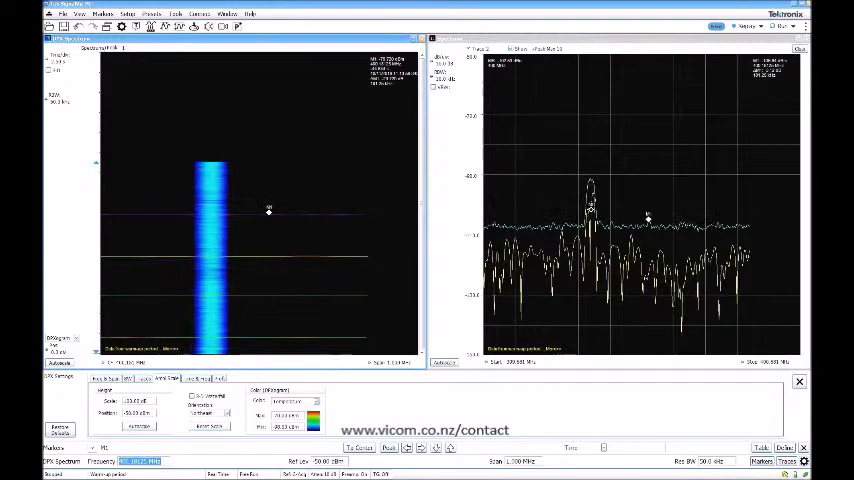
{"action": "key", "text": "Down"}
{"action": "key", "text": "Down"}
{"action": "key", "text": "Down"}
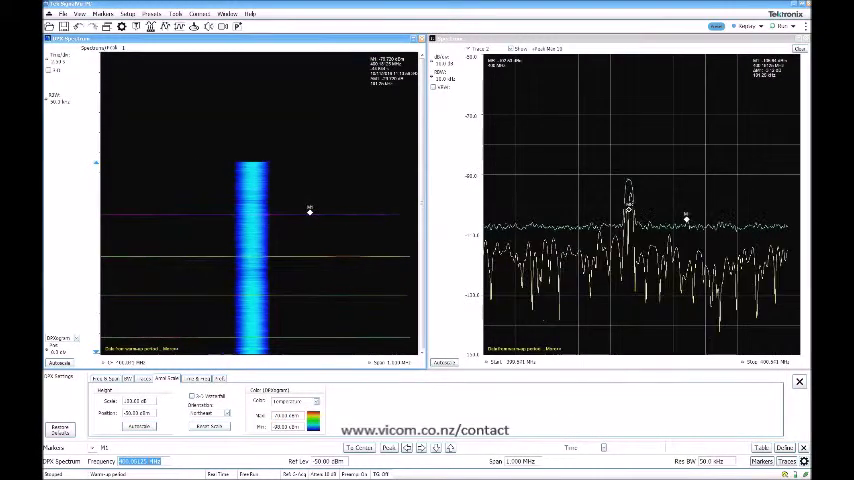
{"action": "type", "text": "400"}
{"action": "key", "text": "Return"}
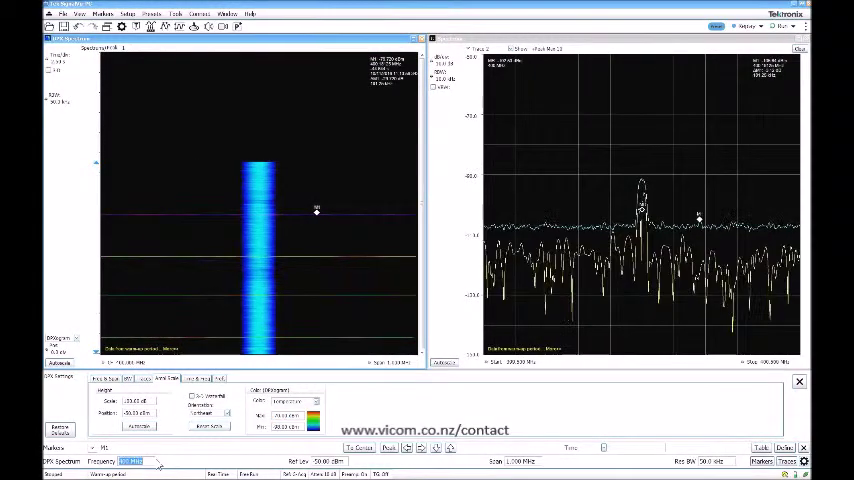
Step: Add a second marker and drag the two markers to different times on the spectrogram
{"action": "right_click", "coordinate": [307, 243]}
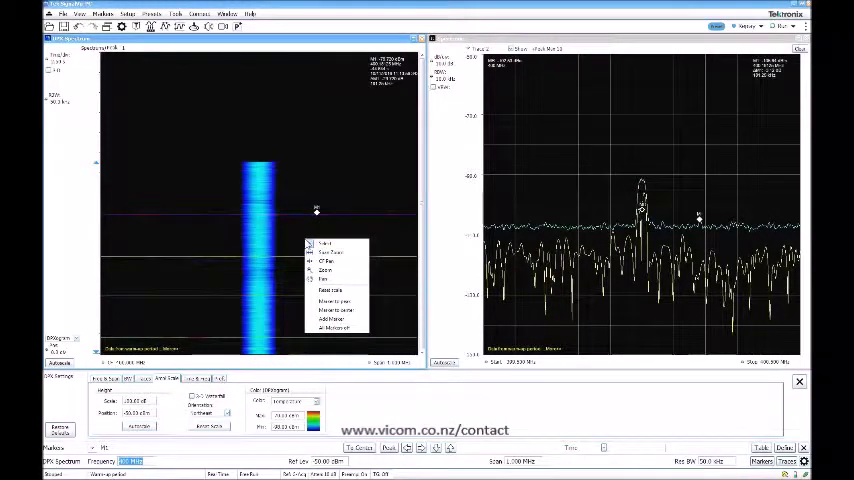
{"action": "left_click", "coordinate": [340, 311]}
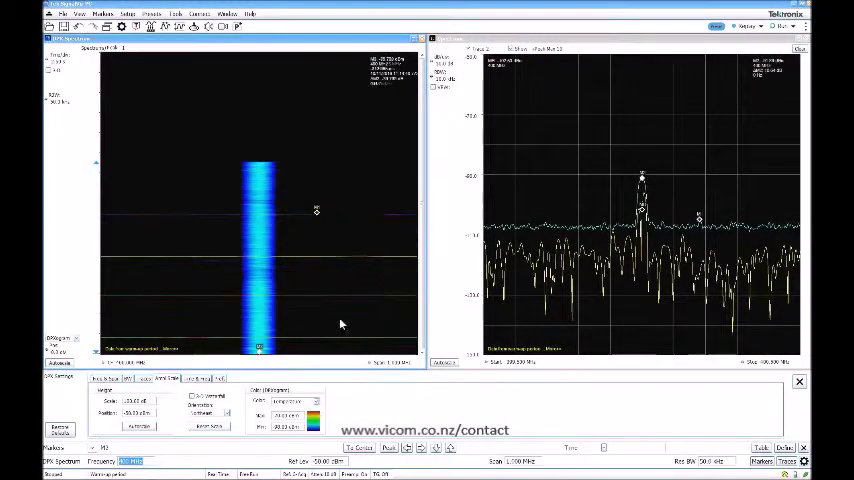
{"action": "left_click_drag", "start_coordinate": [260, 348], "coordinate": [327, 253]}
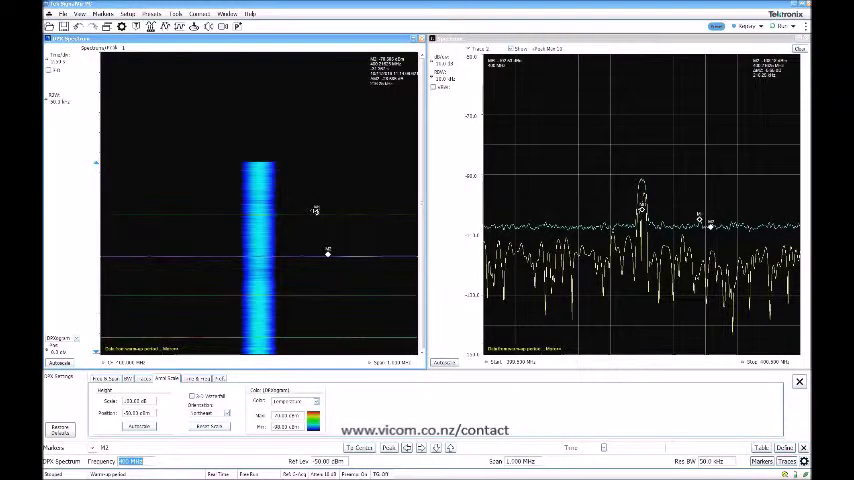
{"action": "left_click_drag", "start_coordinate": [316, 211], "coordinate": [334, 289]}
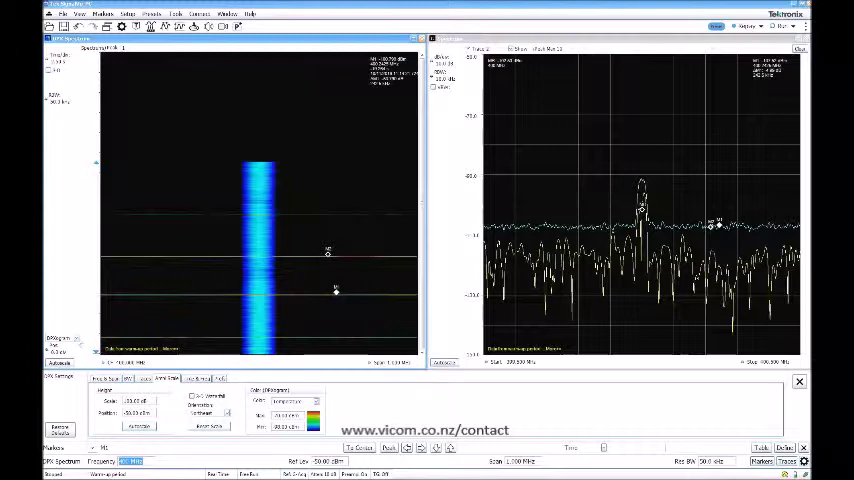
{"action": "left_click", "coordinate": [60, 338]}
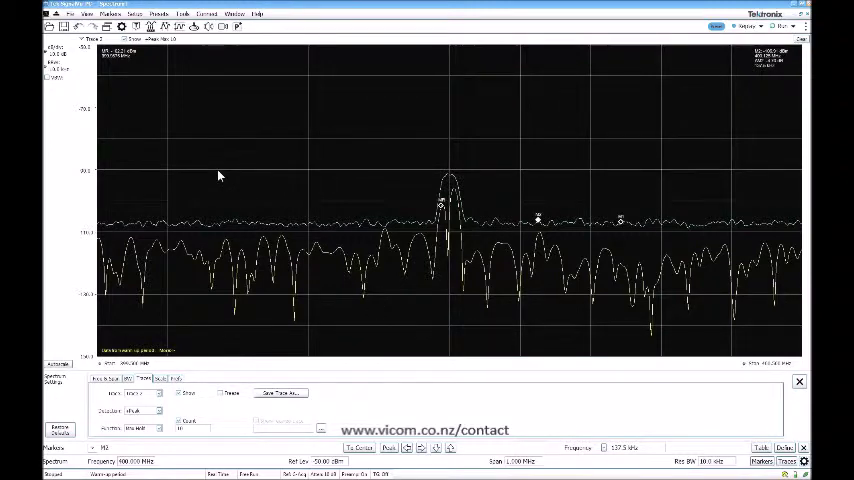
Step: Hide Trace 2 on the spectrum and show the Trigger settings panel
{"action": "left_click", "coordinate": [130, 40]}
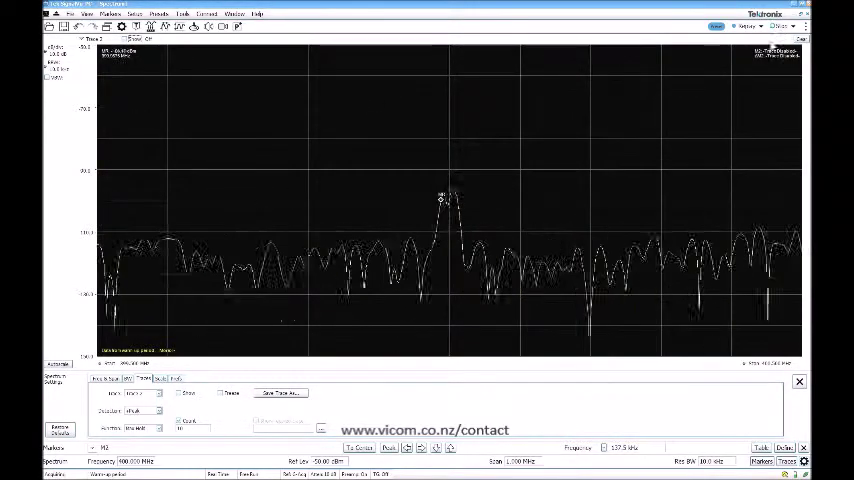
{"action": "left_click", "coordinate": [185, 27]}
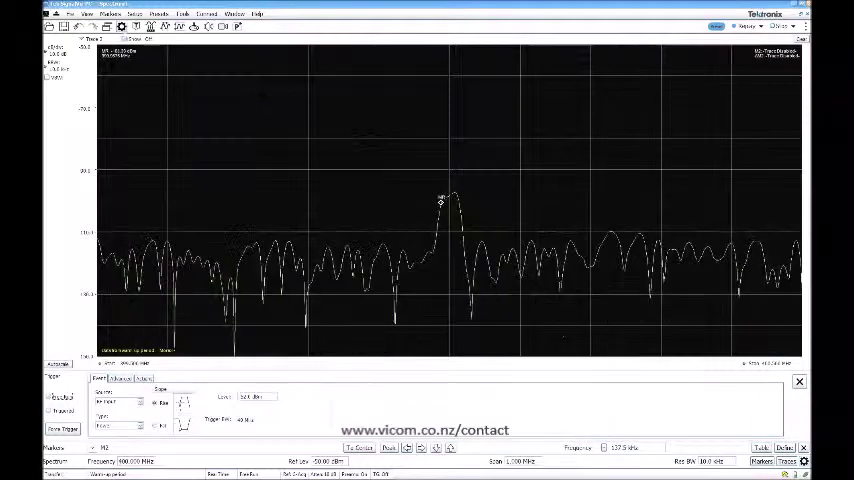
{"action": "left_click", "coordinate": [121, 26]}
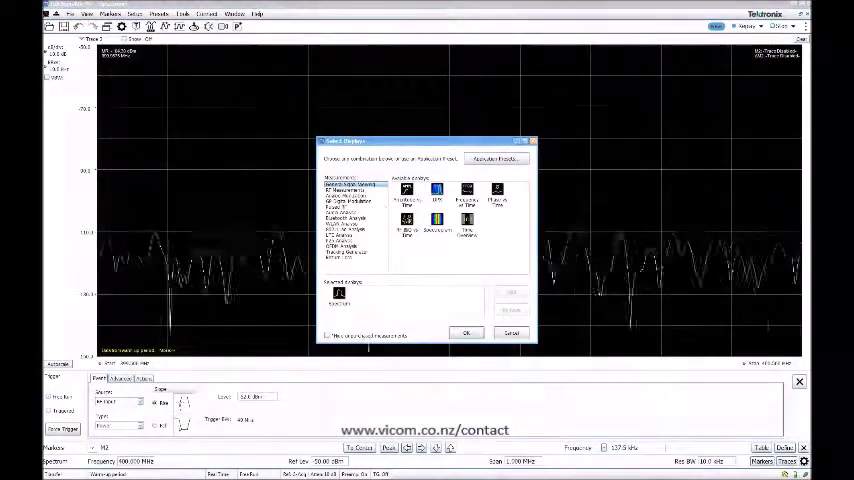
Step: Add the GP Digital Modulation Constellation display beside the spectrum
{"action": "left_click", "coordinate": [347, 200]}
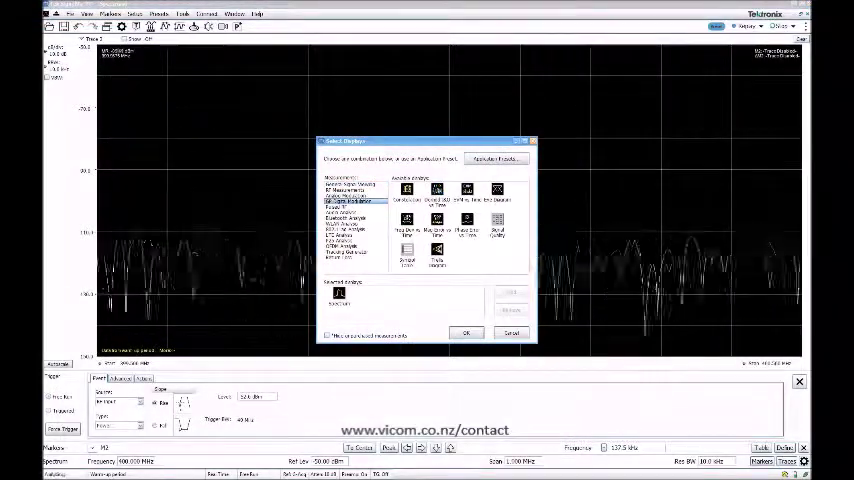
{"action": "double_click", "coordinate": [437, 255]}
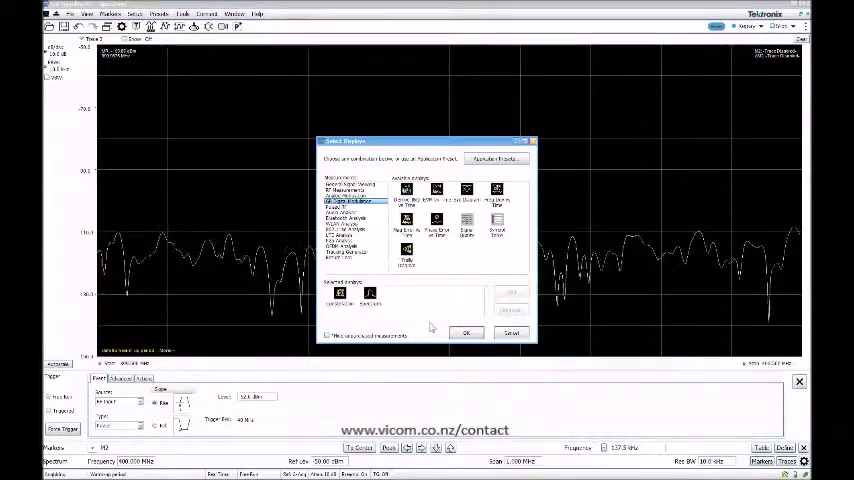
{"action": "left_click", "coordinate": [465, 332]}
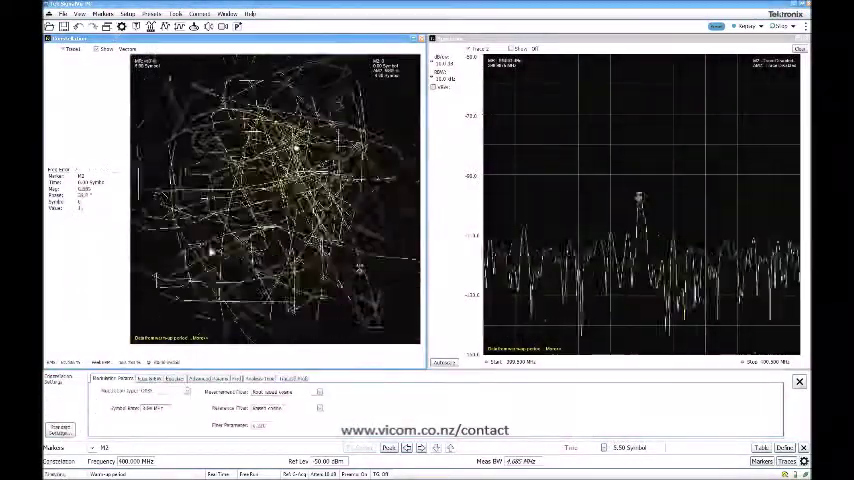
Step: Set the modulation type, symbol rate and reference filter, and plot the constellation as points
{"action": "left_click", "coordinate": [186, 391]}
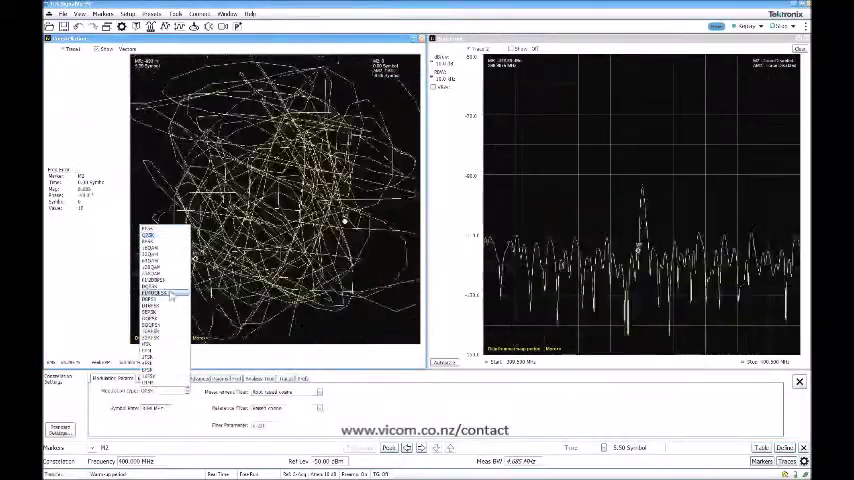
{"action": "left_click", "coordinate": [172, 295]}
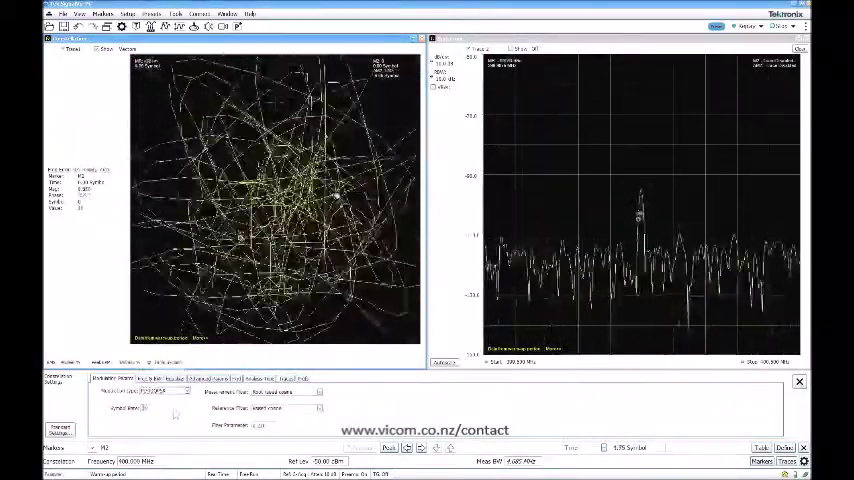
{"action": "double_click", "coordinate": [150, 408]}
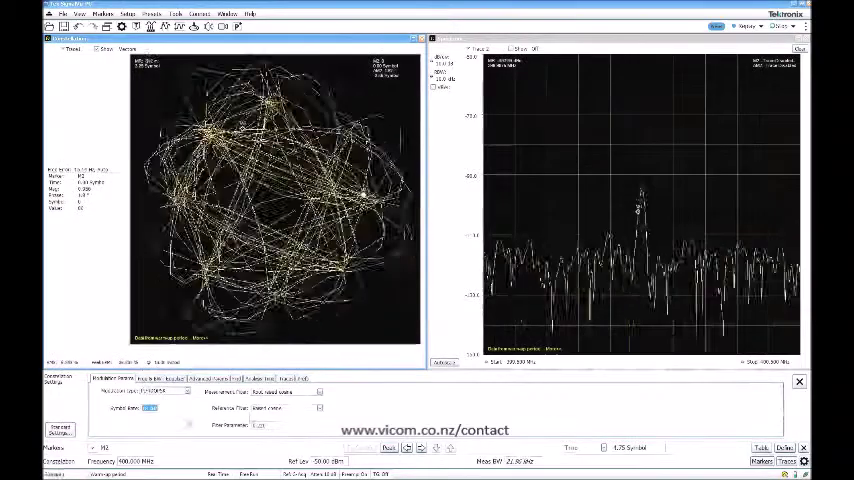
{"action": "left_click", "coordinate": [318, 408]}
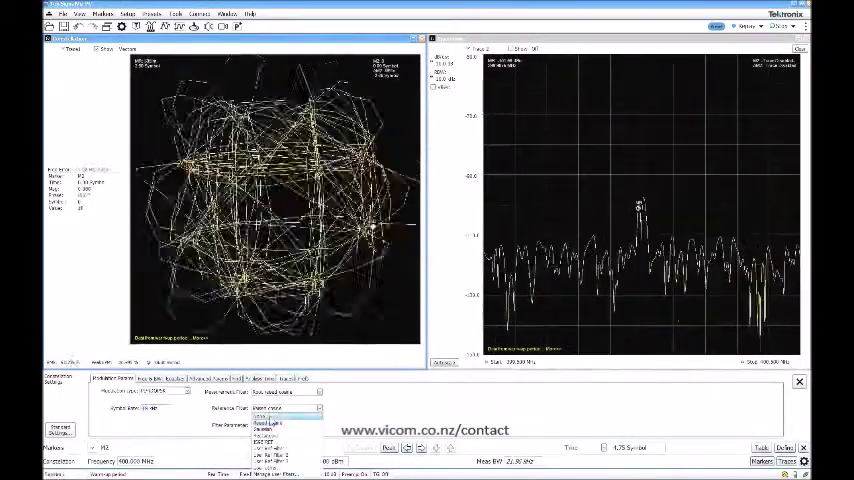
{"action": "left_click", "coordinate": [268, 420]}
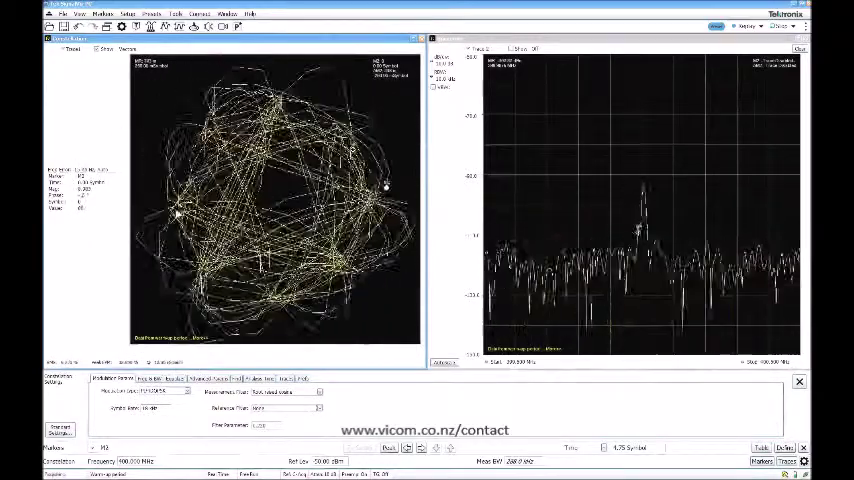
{"action": "left_click", "coordinate": [292, 378]}
{"action": "left_click", "coordinate": [150, 411]}
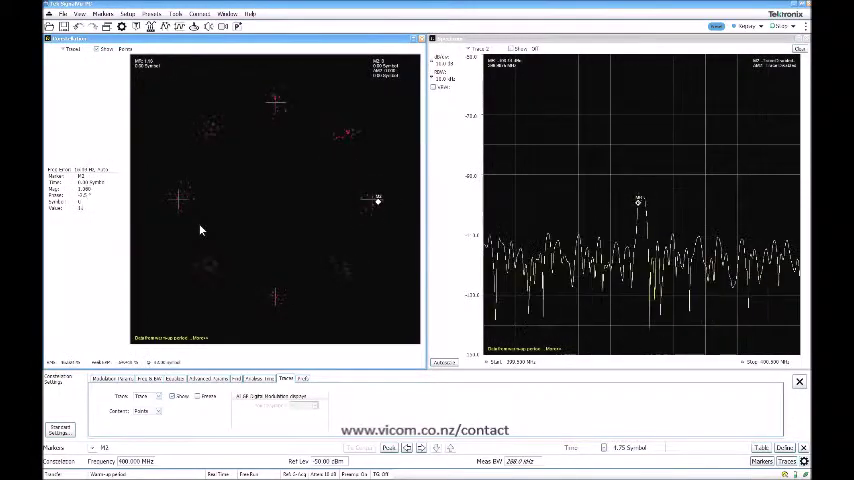
Step: Show the Trigger settings from the Setup menu beneath the constellation and spectrum displays
{"action": "left_click", "coordinate": [103, 13]}
{"action": "left_click", "coordinate": [110, 40]}
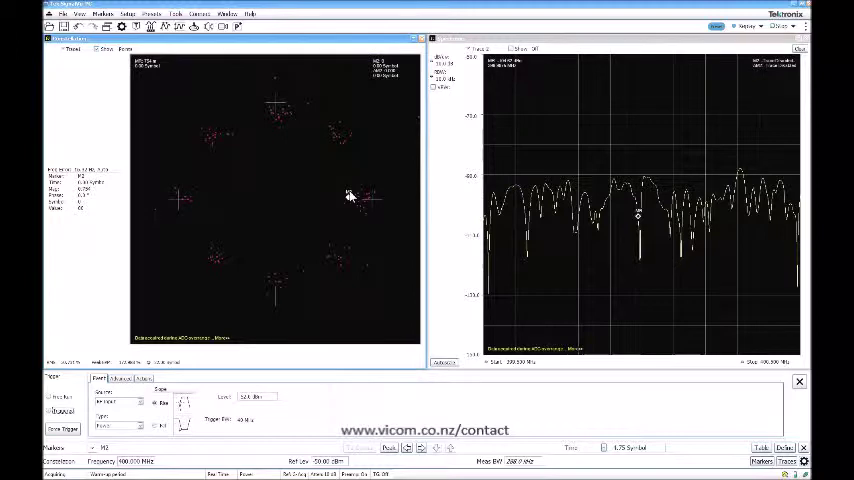
{"action": "left_click", "coordinate": [137, 26]}
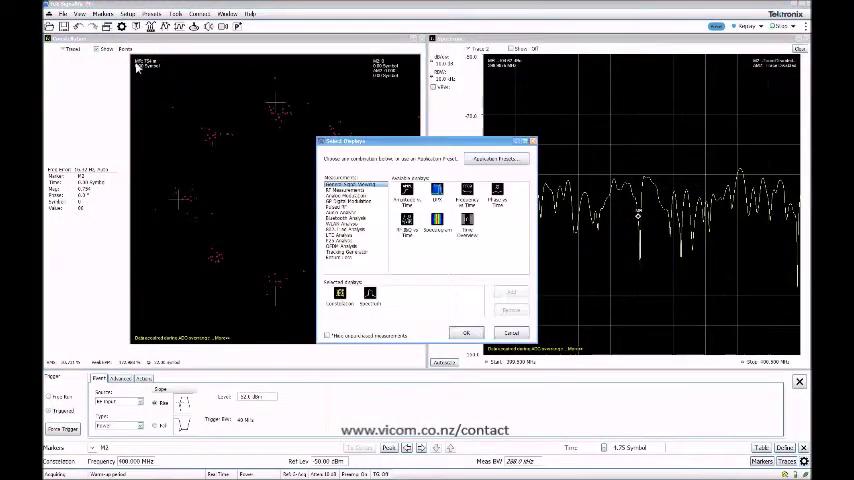
{"action": "left_click", "coordinate": [348, 200]}
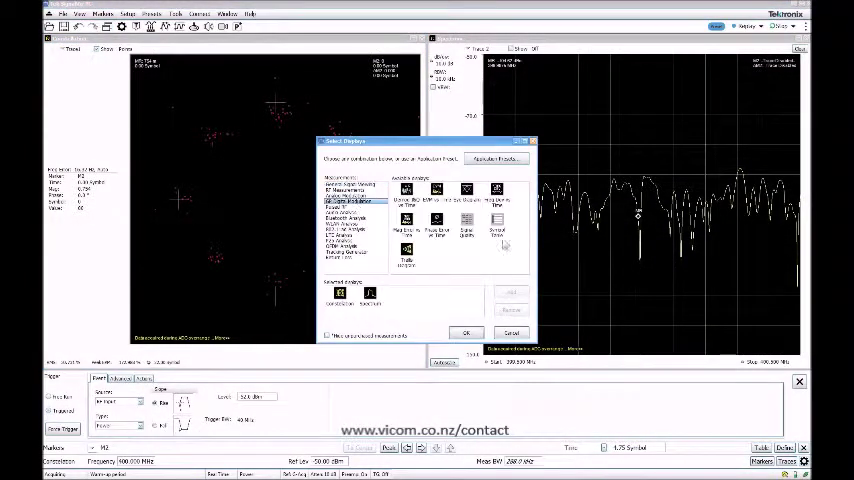
{"action": "double_click", "coordinate": [467, 225]}
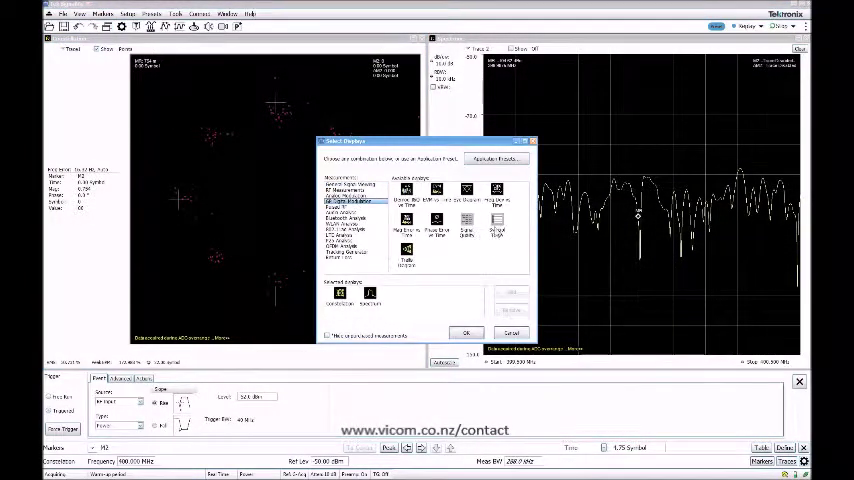
{"action": "left_click", "coordinate": [467, 333]}
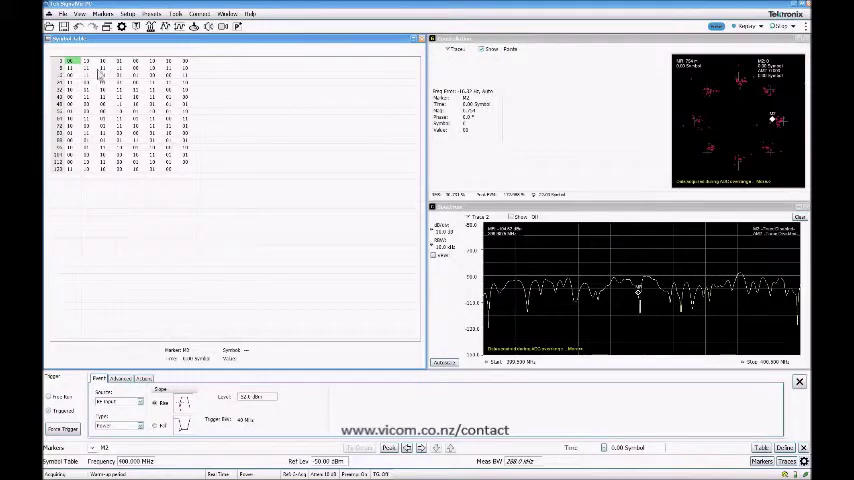
{"action": "left_click", "coordinate": [119, 61]}
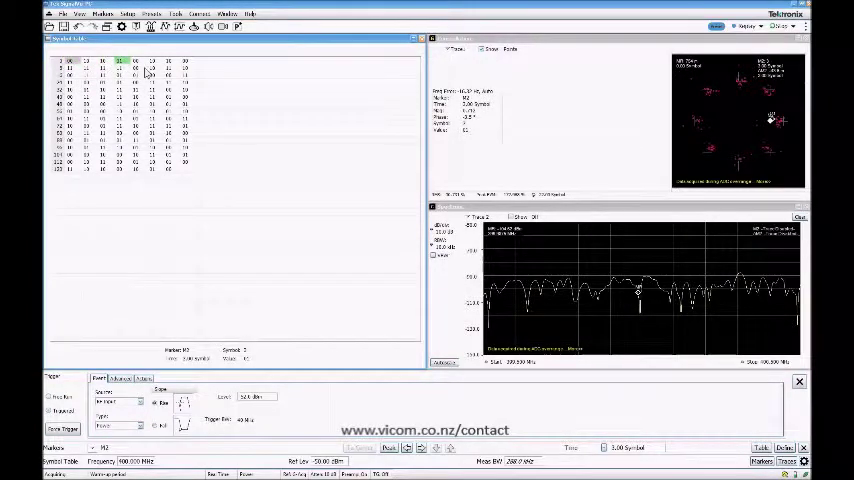
{"action": "left_click", "coordinate": [104, 62]}
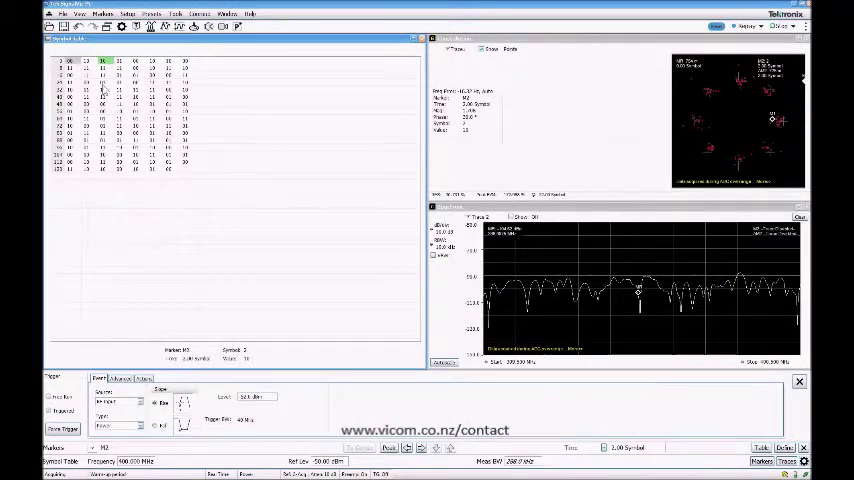
{"action": "left_click", "coordinate": [136, 63]}
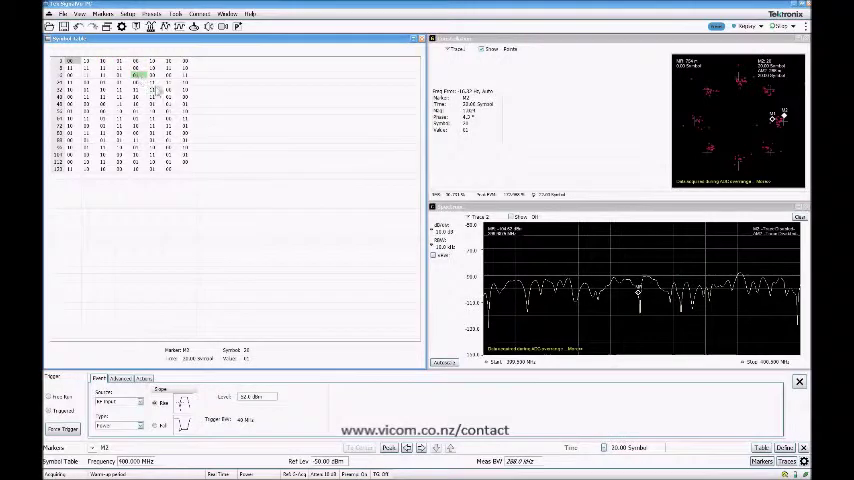
{"action": "left_click", "coordinate": [138, 96]}
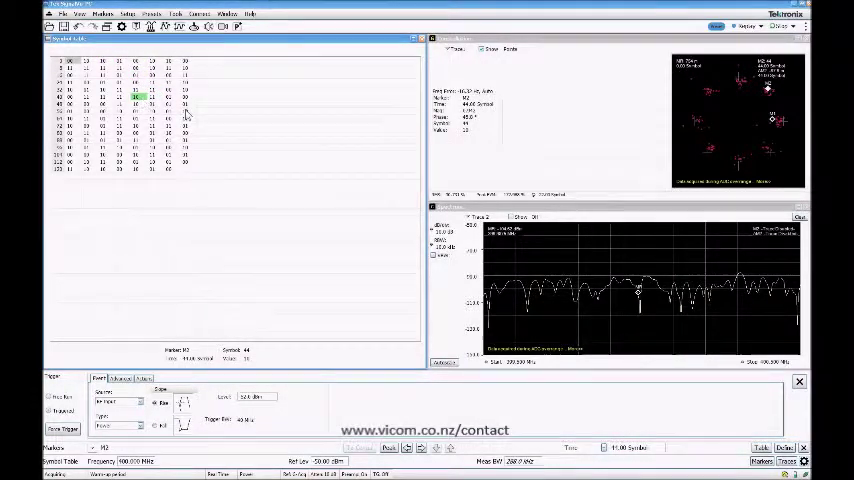
{"action": "left_click", "coordinate": [170, 111]}
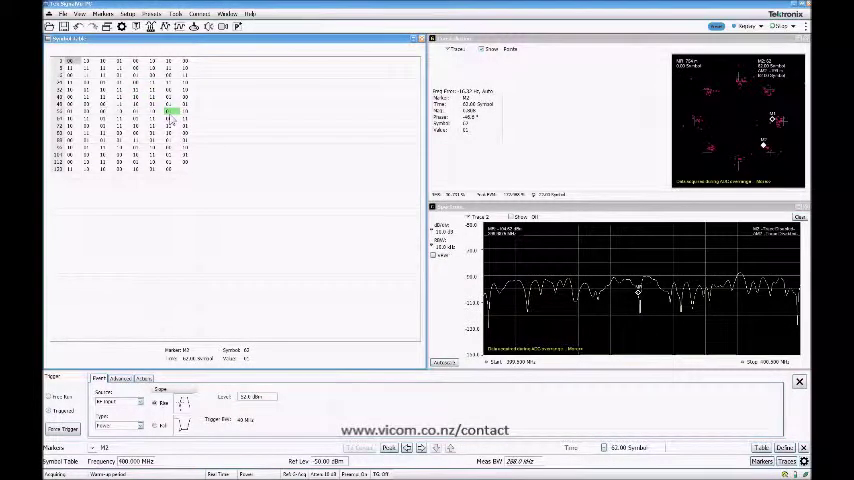
Step: Save the acquisition under a new name with File > Save As, including the IQ acquisition history
{"action": "left_click", "coordinate": [62, 13]}
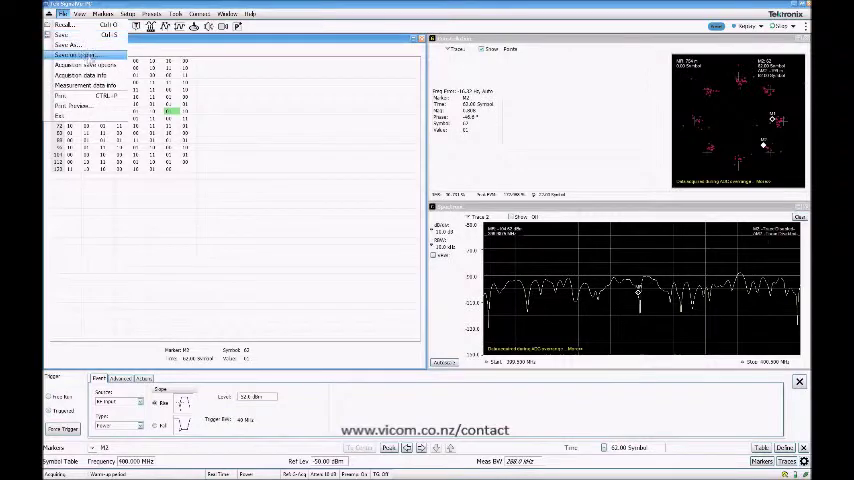
{"action": "left_click", "coordinate": [88, 46]}
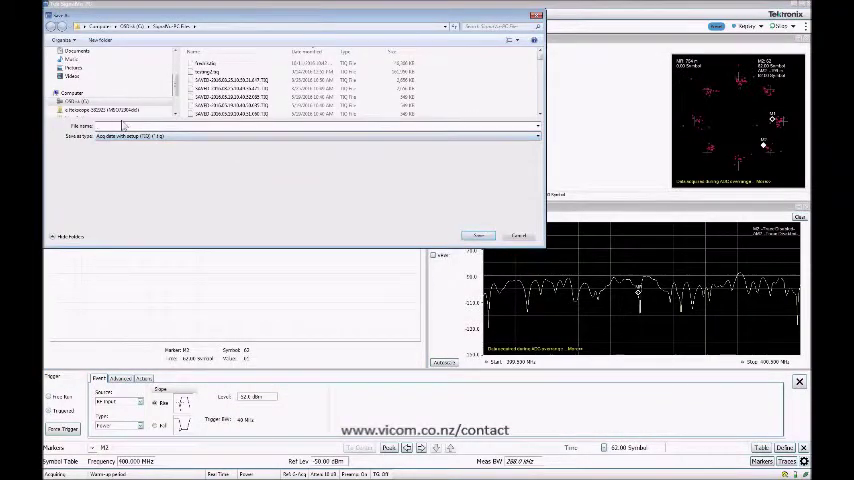
{"action": "type", "text": "testing"}
{"action": "key", "text": "Return"}
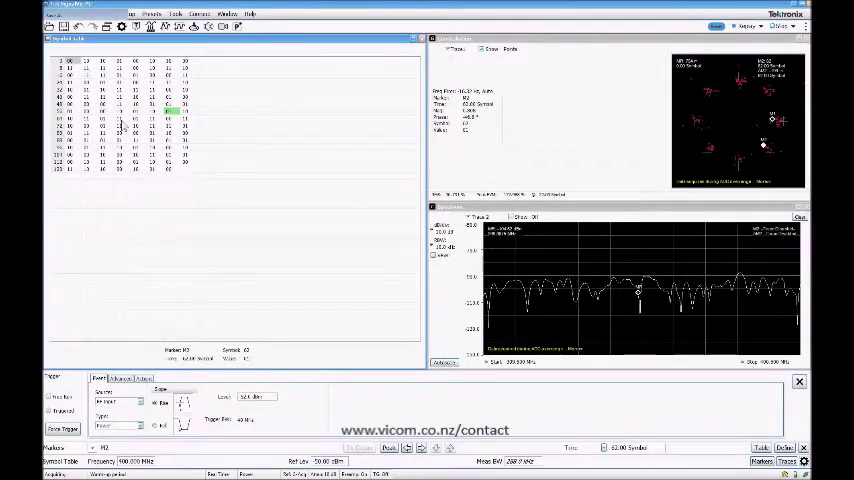
{"action": "key", "text": "ctrl+p"}
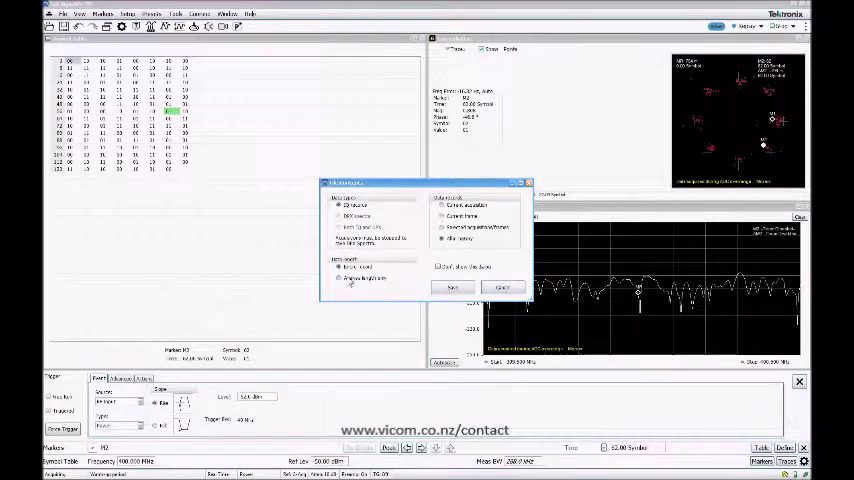
{"action": "left_click", "coordinate": [452, 288]}
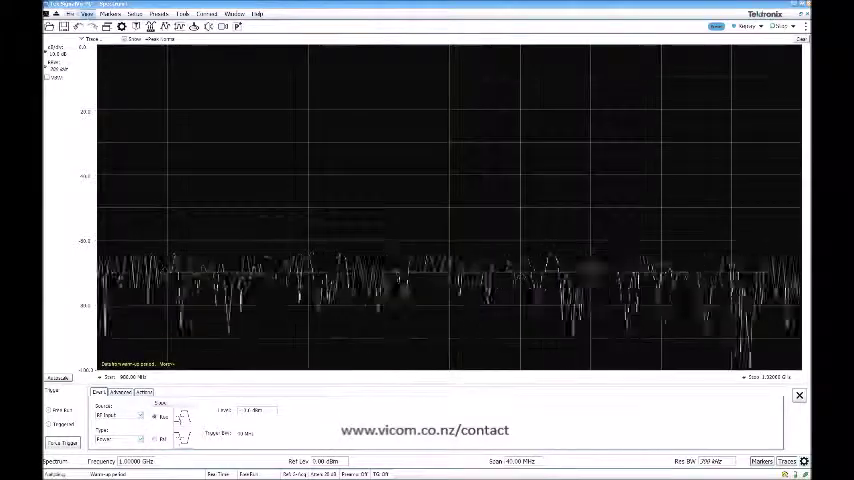
Step: Recall the saved test .tiq acquisition file through File > Recall and confirm
{"action": "left_click", "coordinate": [57, 13]}
{"action": "left_click", "coordinate": [71, 28]}
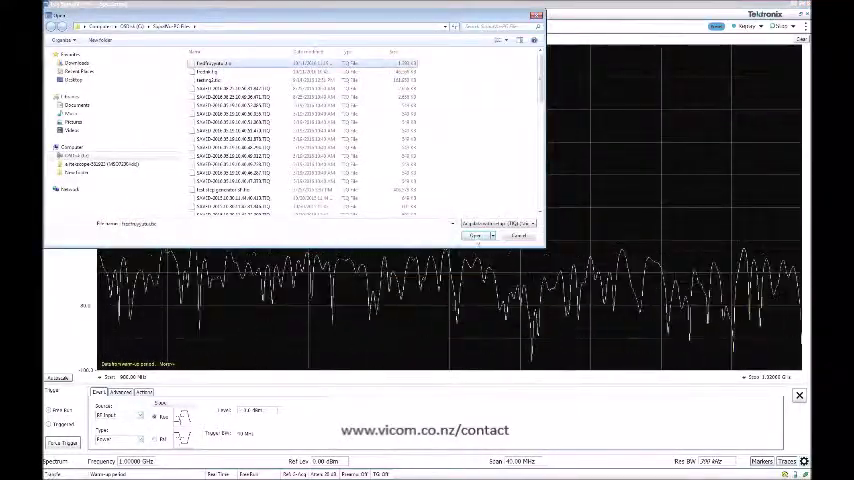
{"action": "double_click", "coordinate": [213, 72]}
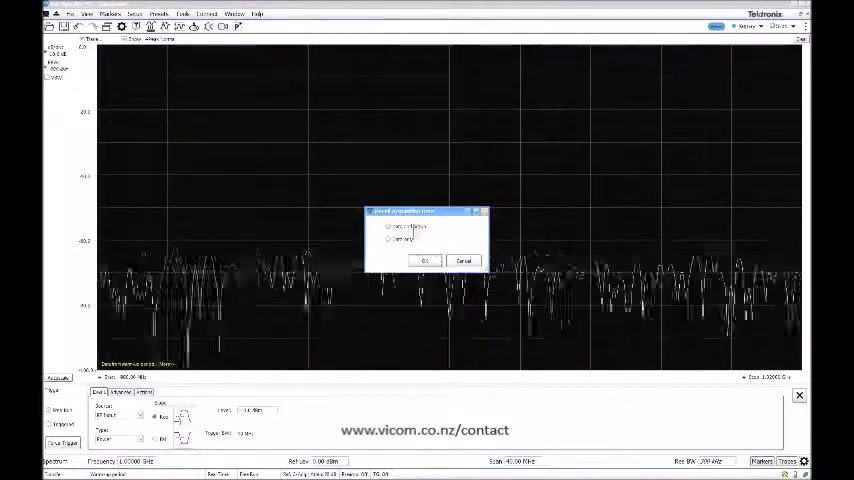
{"action": "left_click", "coordinate": [425, 261]}
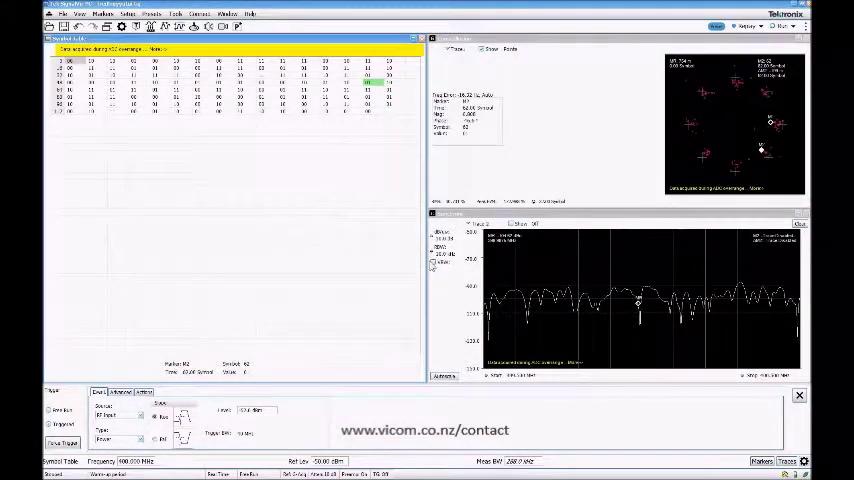
Step: Replay the current recalled acquisition record
{"action": "left_click", "coordinate": [761, 27]}
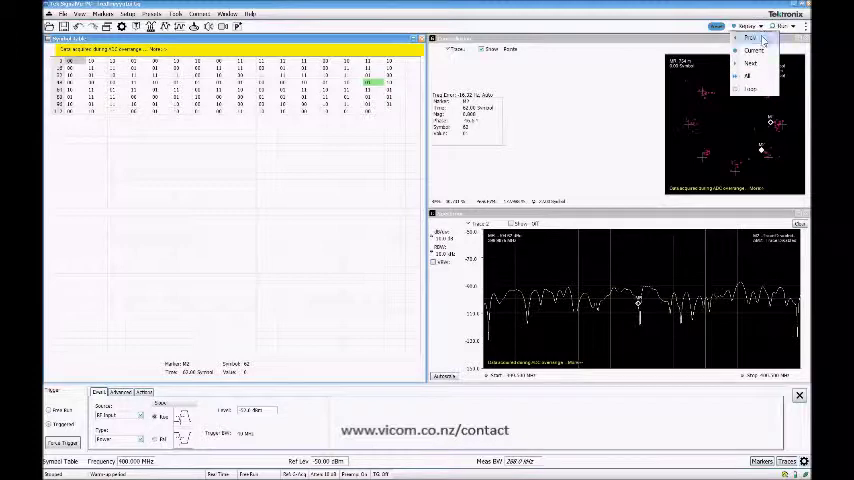
{"action": "left_click", "coordinate": [760, 84]}
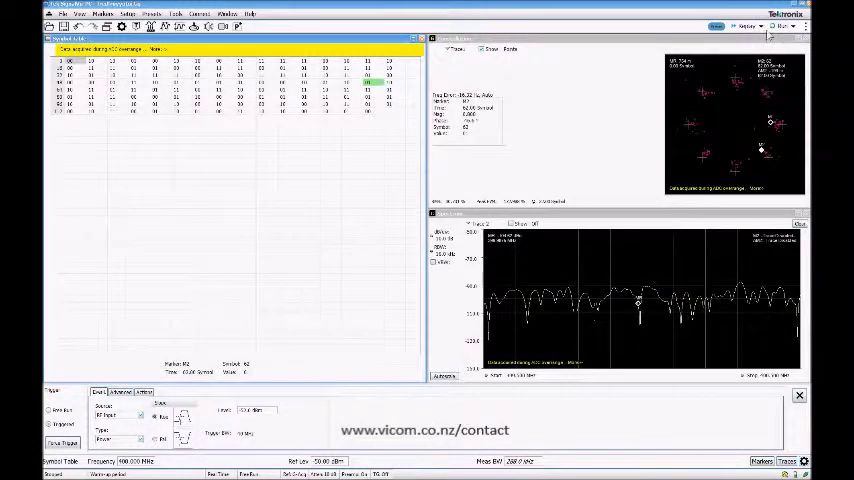
{"action": "left_click", "coordinate": [790, 27]}
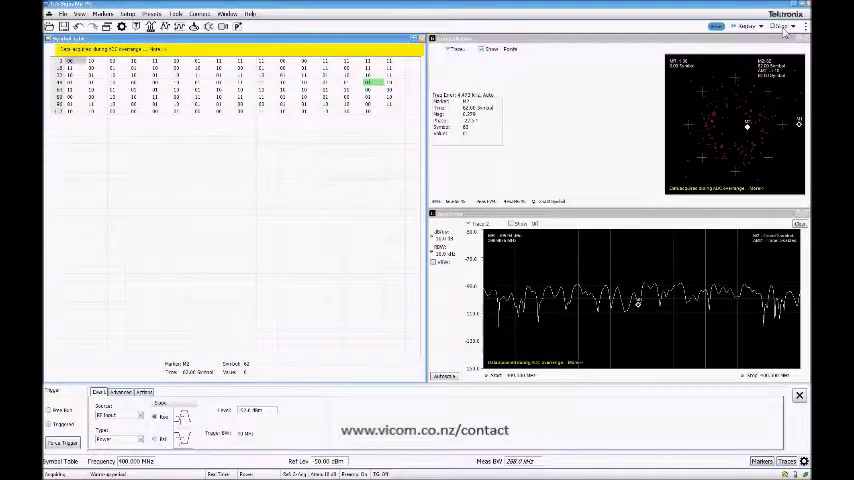
Step: Replay all stored acquisition records, then abort the replay without finishing
{"action": "left_click", "coordinate": [748, 26]}
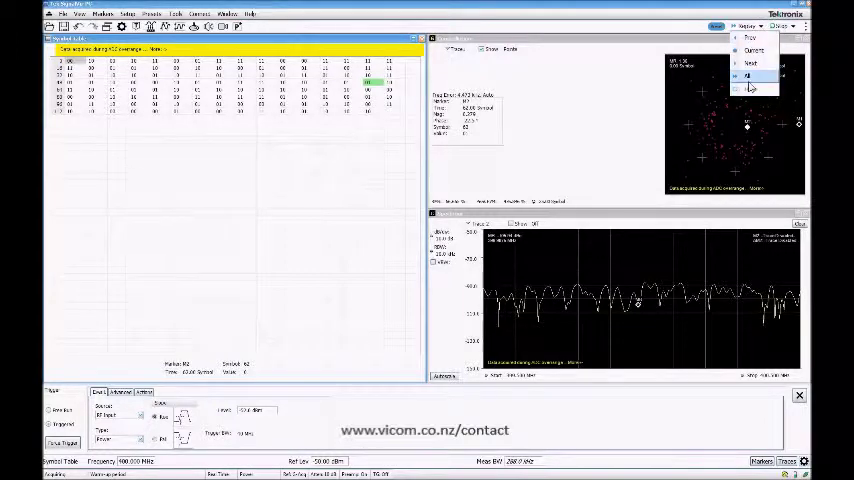
{"action": "left_click", "coordinate": [756, 89]}
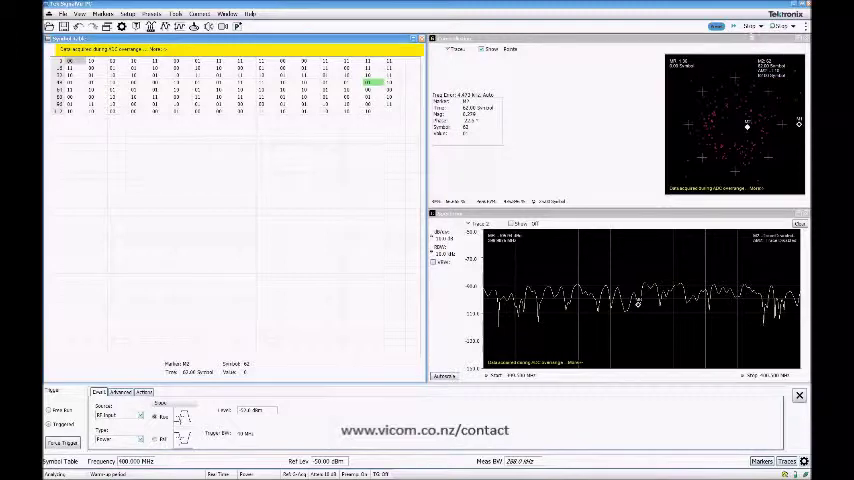
{"action": "left_click", "coordinate": [761, 27]}
{"action": "left_click", "coordinate": [758, 36]}
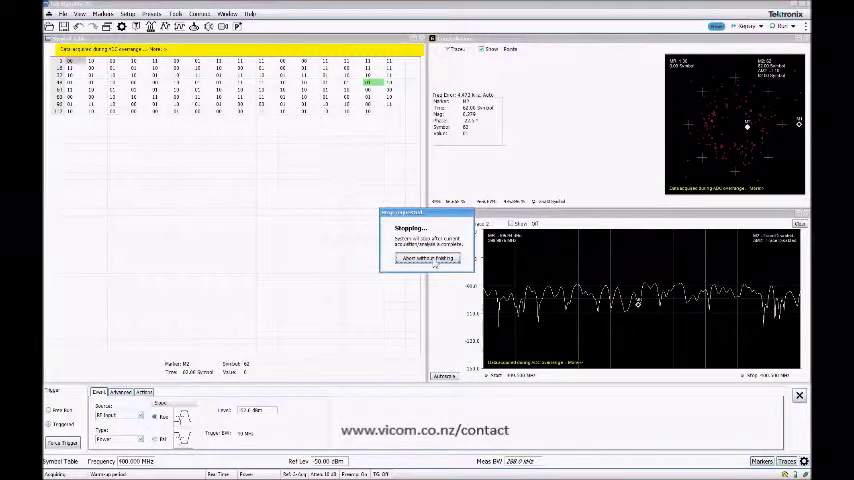
{"action": "left_click", "coordinate": [428, 259]}
Step: Revisit the Replay options and bring up the measurement display selection window
{"action": "left_click", "coordinate": [758, 26]}
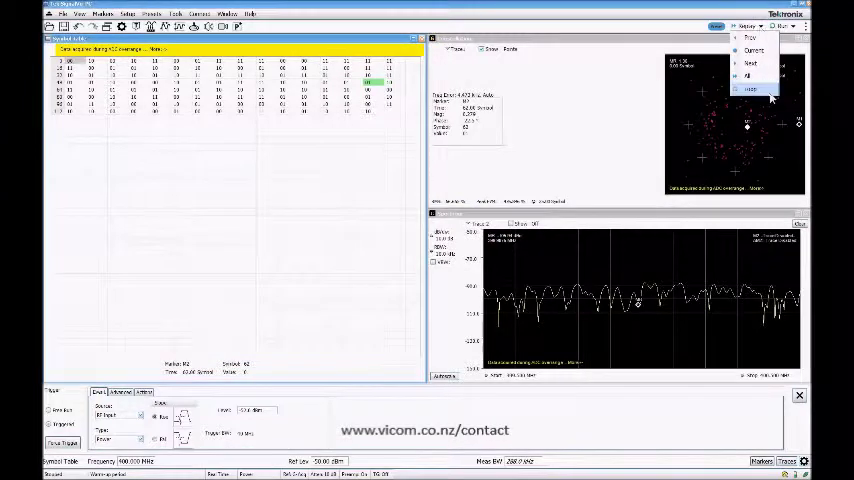
{"action": "left_click", "coordinate": [752, 89]}
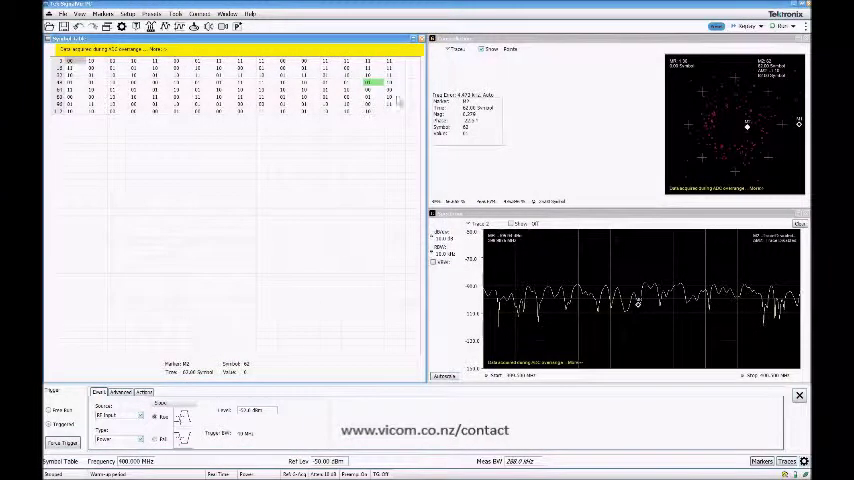
{"action": "left_click", "coordinate": [108, 27]}
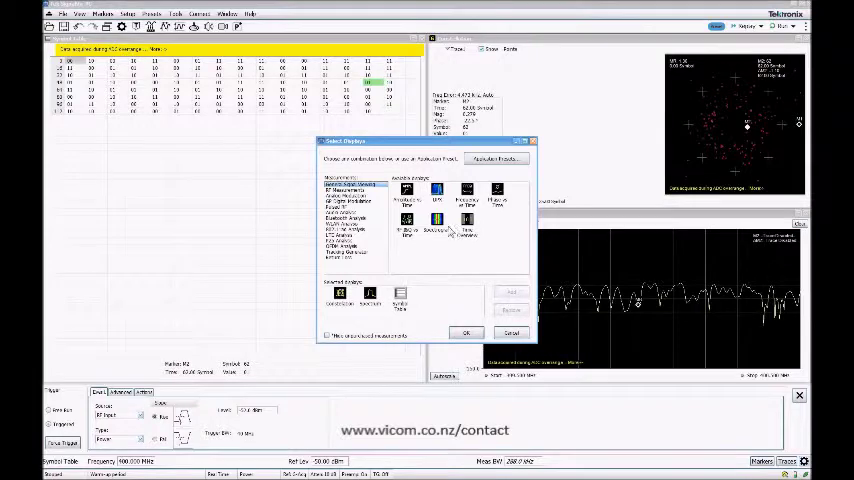
Step: Add Spectrogram as a fourth display and make the Symbol Table pane active
{"action": "double_click", "coordinate": [437, 222]}
{"action": "left_click", "coordinate": [466, 333]}
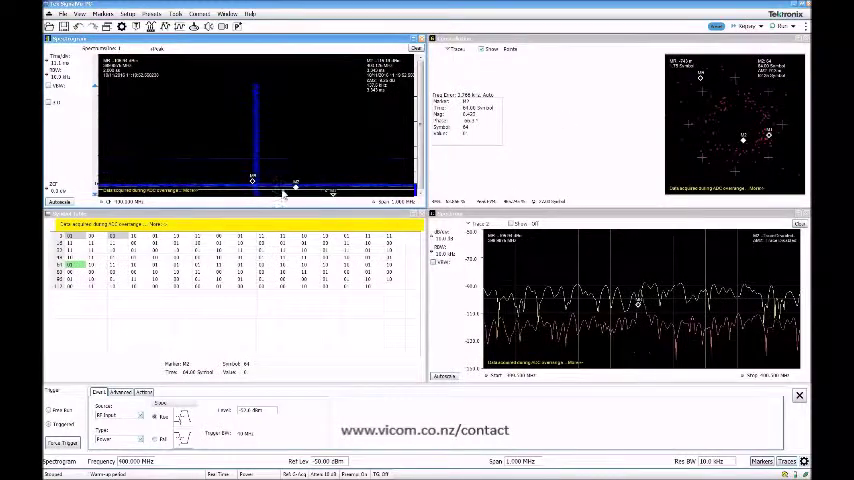
{"action": "left_click", "coordinate": [180, 242]}
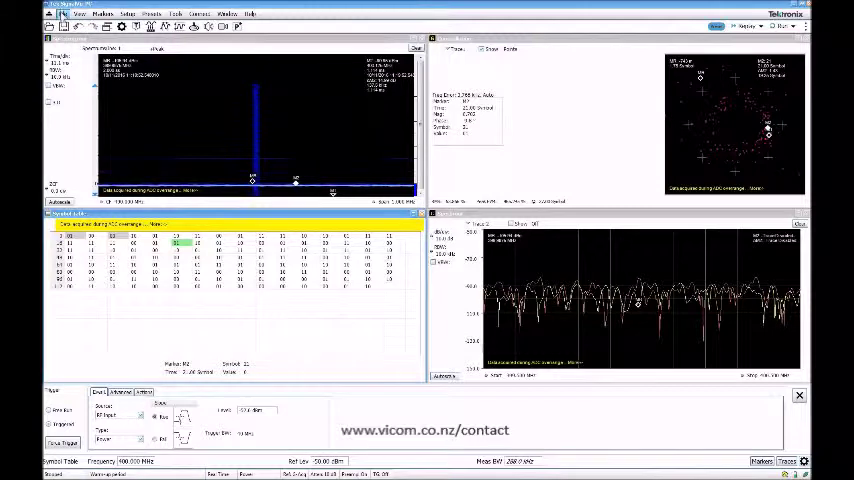
{"action": "left_click", "coordinate": [62, 13]}
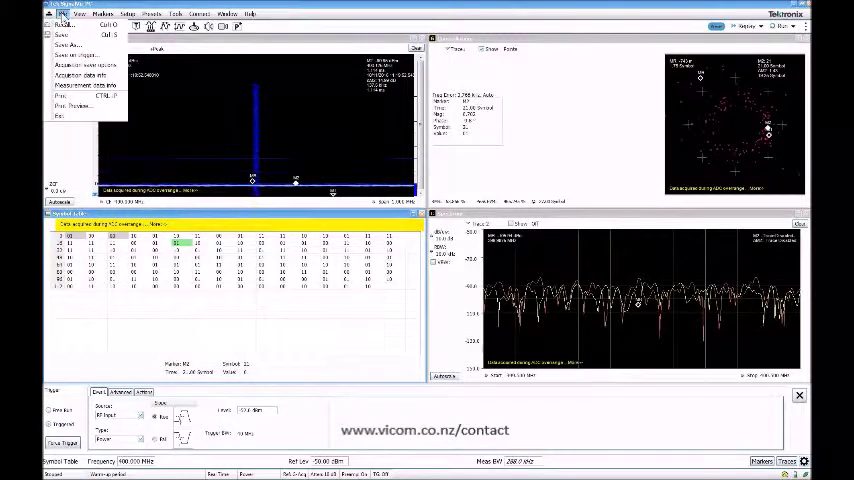
Step: Show a print preview of the four-display layout from the File menu
{"action": "left_click", "coordinate": [70, 105]}
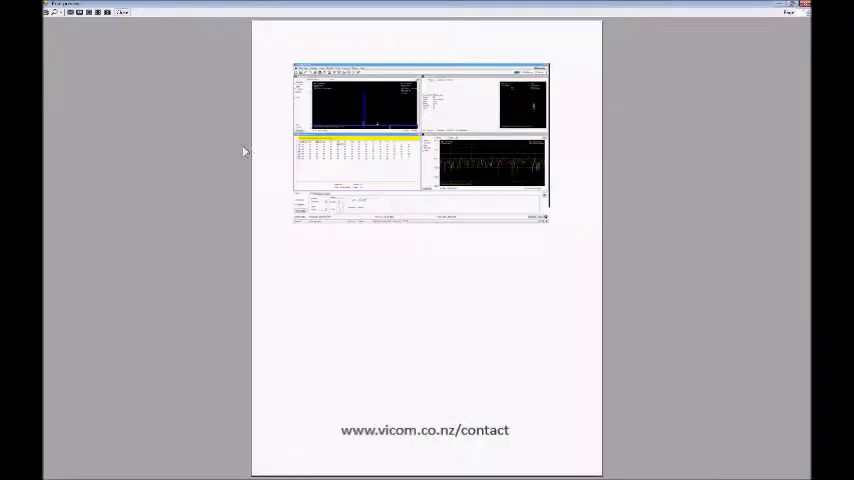